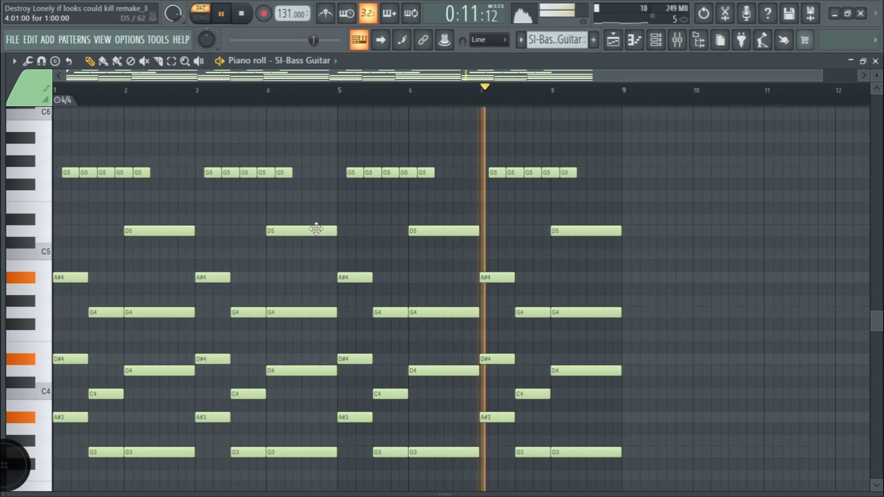
Step: Examine the Fruity parametric EQ 2 curve on mixer Insert 1
left_click(677, 42)
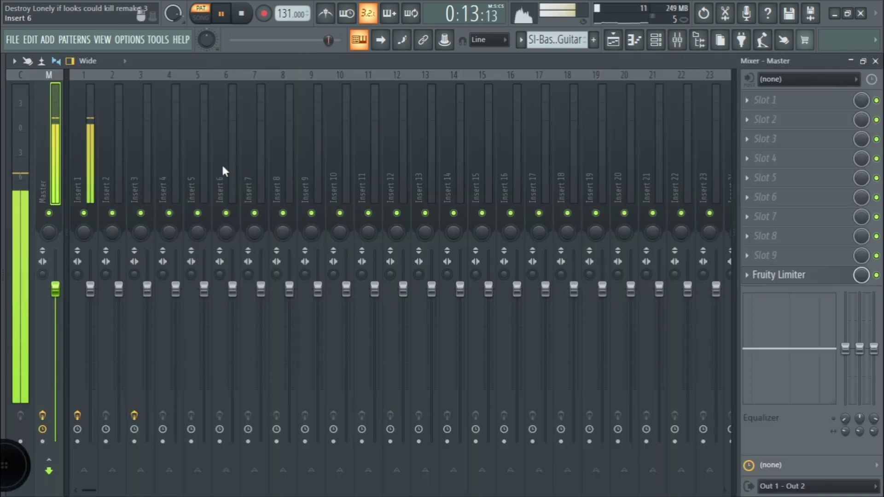
left_click(95, 168)
left_click(814, 102)
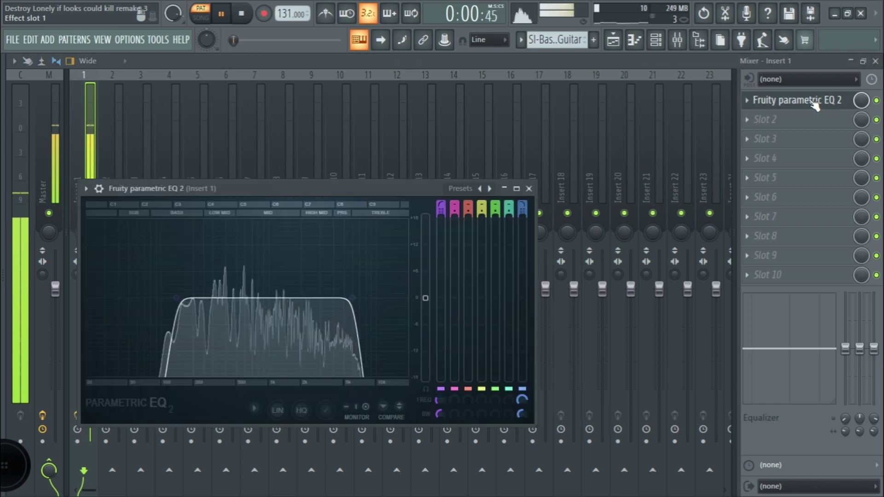
Step: Inspect the SI-Bass Guitar channel's instrument and browse its program list, closing both windows when done
left_click(635, 42)
left_click(656, 40)
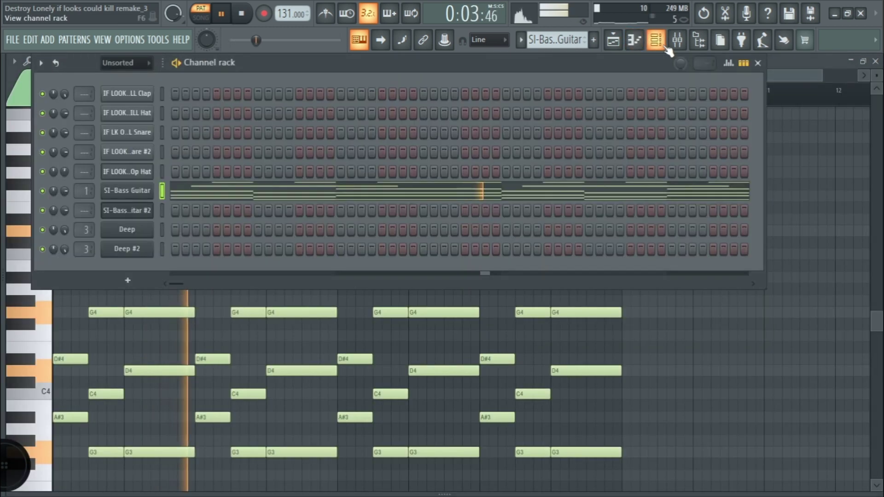
left_click(151, 187)
left_click(281, 301)
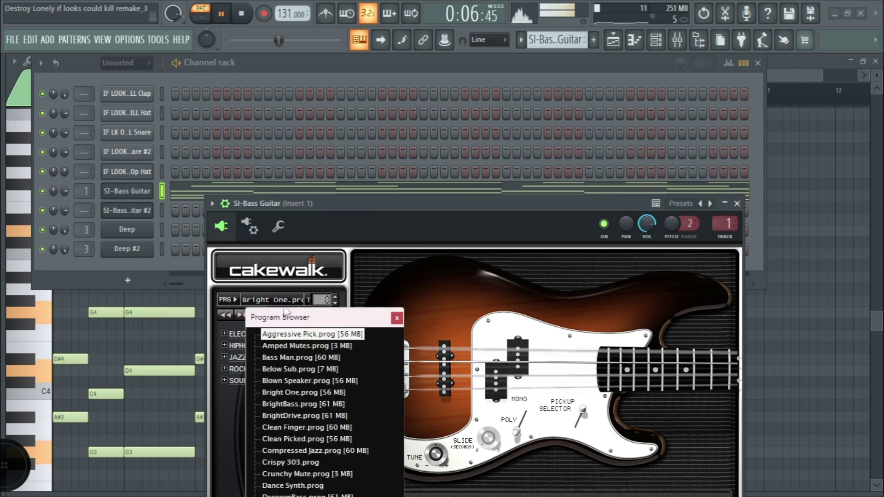
scroll(306, 358, "down", 1)
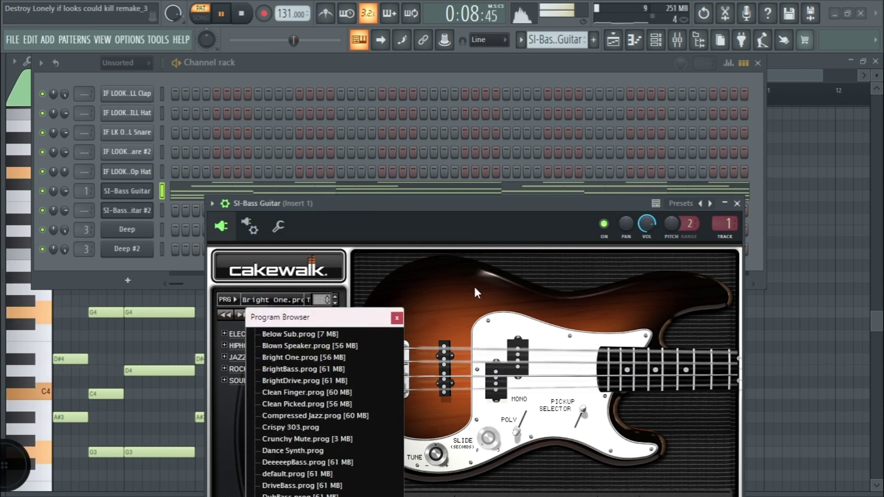
left_click(397, 318)
left_click(738, 204)
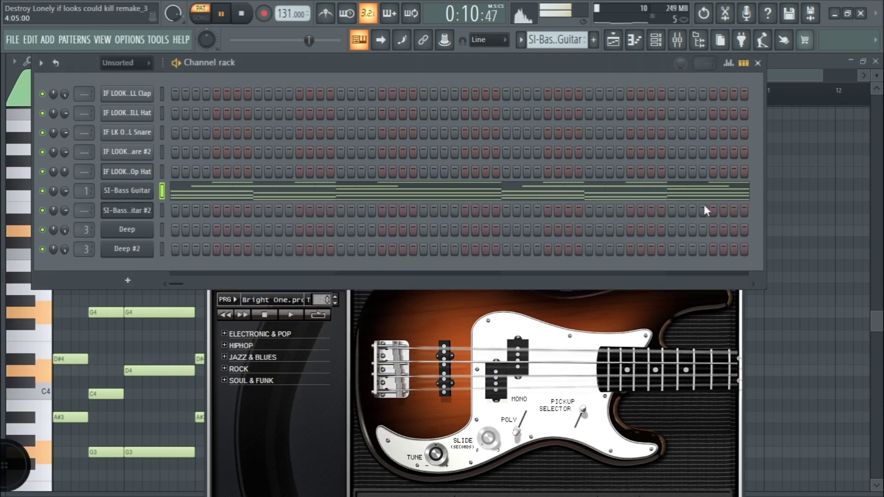
Step: Switch to the SI-Bass Guitar #2 pattern and play it back in the piano roll to review its notes
key("space")
left_click(521, 40)
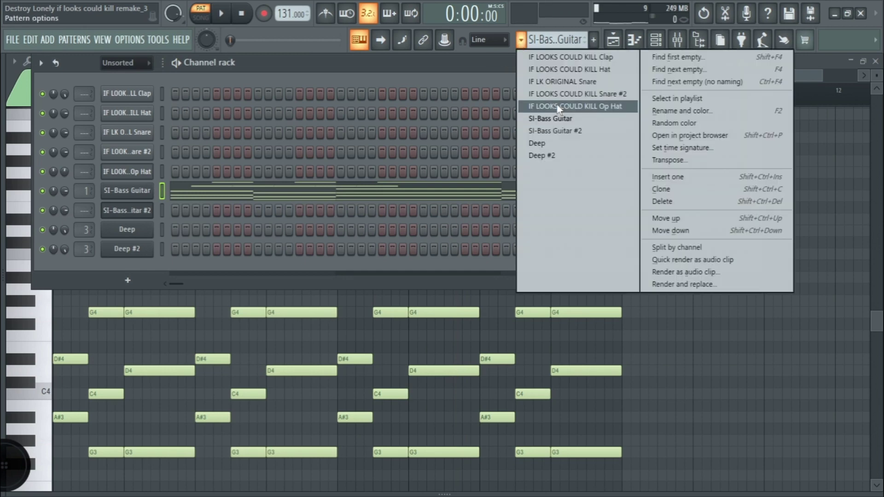
left_click(571, 131)
left_click(635, 40)
scroll(404, 211, "down", 3)
key("space")
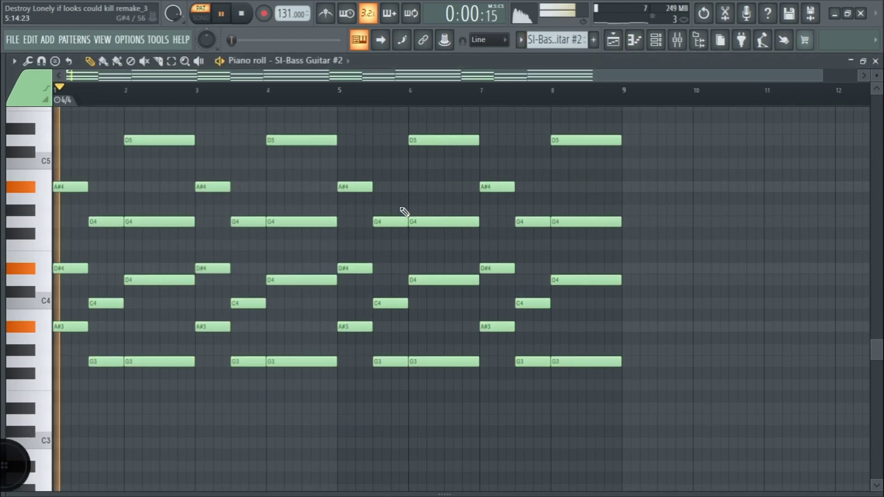
scroll(404, 212, "up", 2)
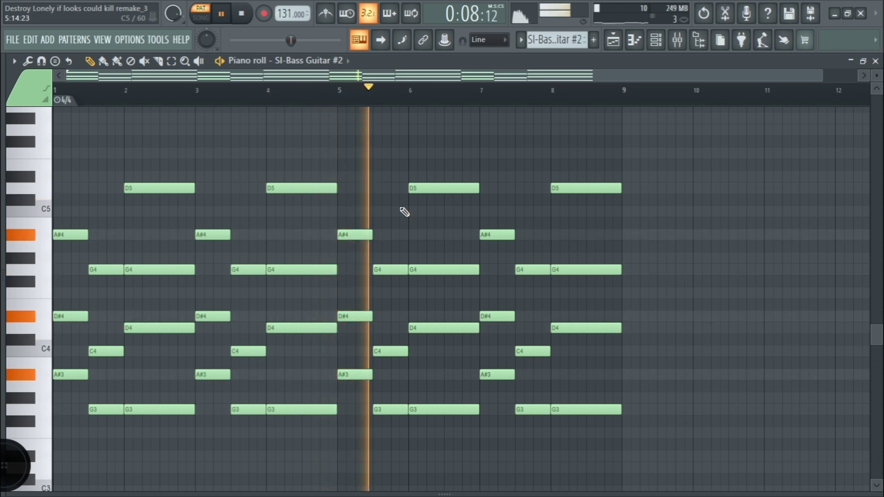
Step: Delete the D5 note in bar 8 and redraw it one bar long
right_click(572, 188)
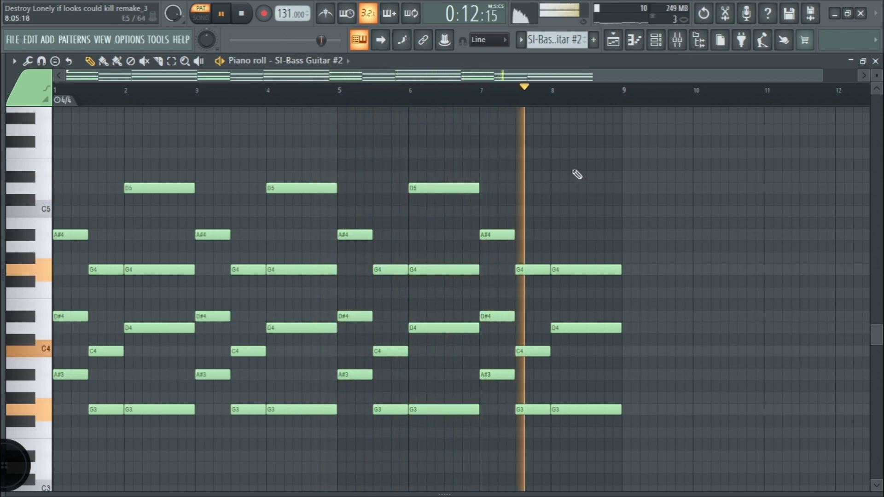
left_click(561, 186)
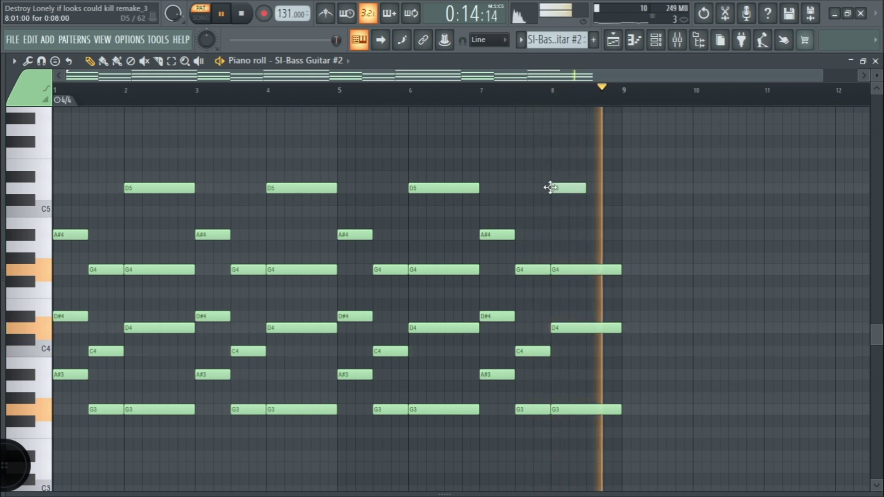
left_click_drag(588, 187, 608, 190)
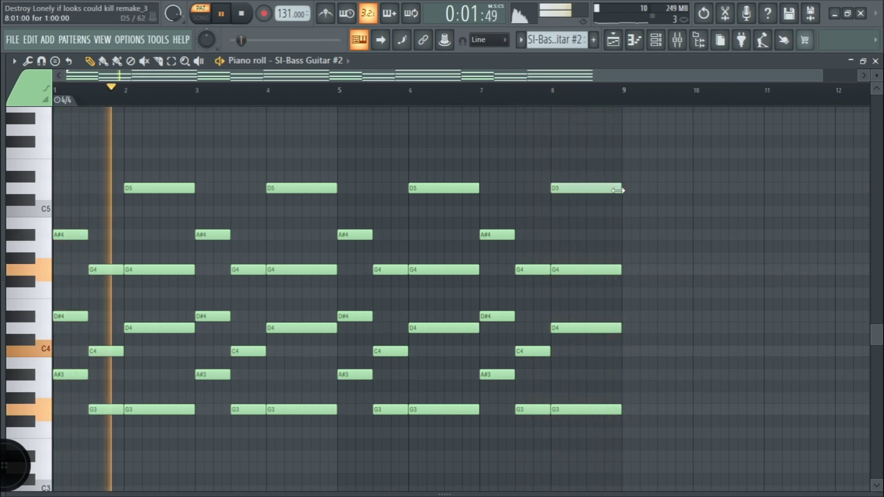
Step: Check the mixer routing, inspect the SI-Bass Guitar #2 instrument's program list, and close the plugin
left_click(678, 41)
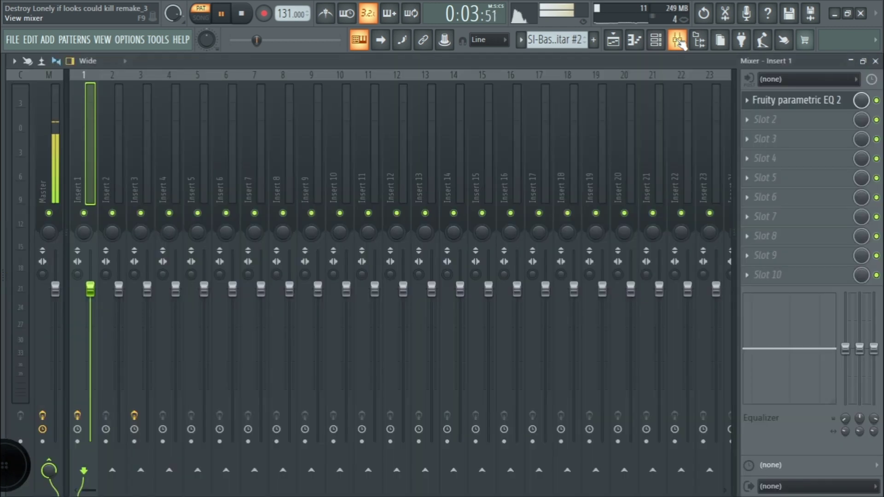
left_click(635, 40)
left_click(656, 41)
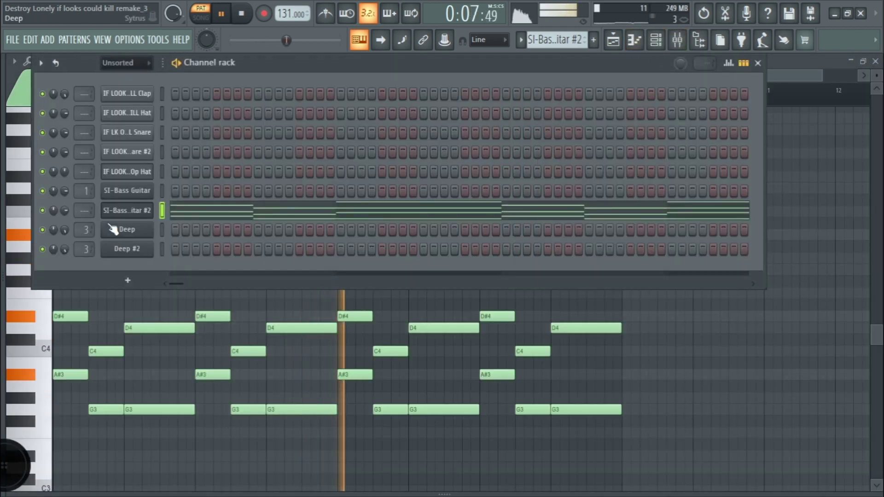
left_click(136, 215)
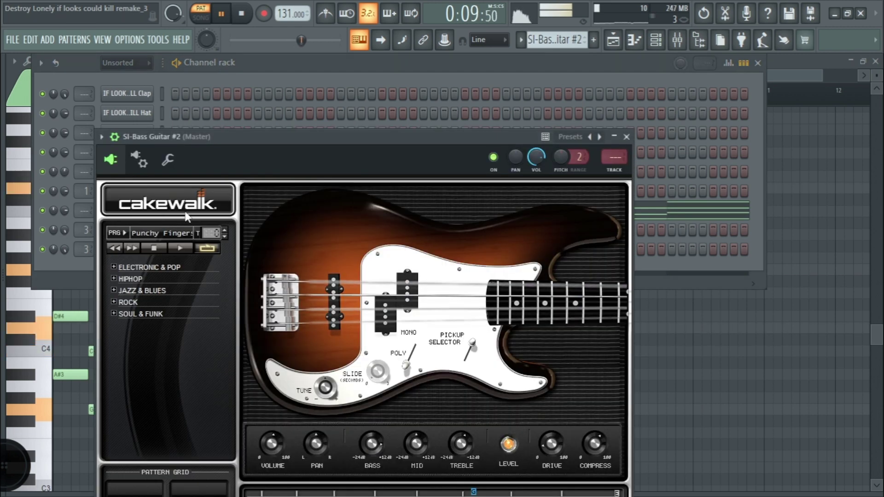
left_click(161, 233)
scroll(208, 341, "down", 7)
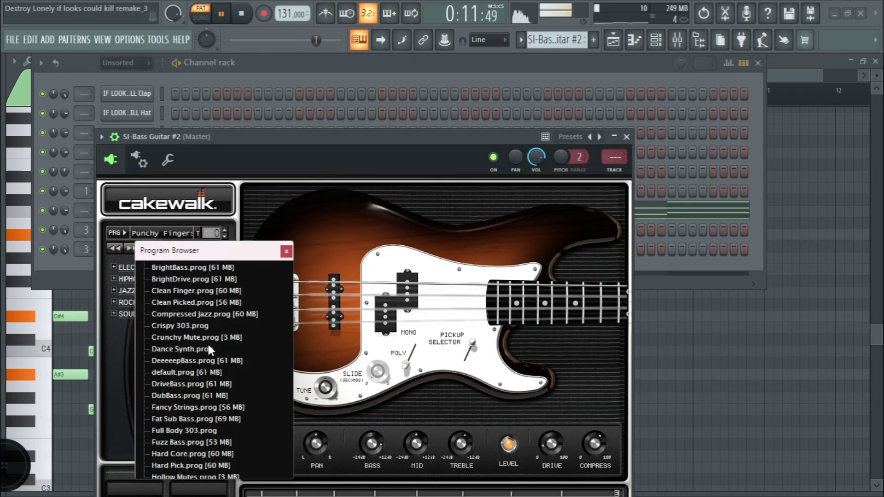
scroll(205, 416, "down", 3)
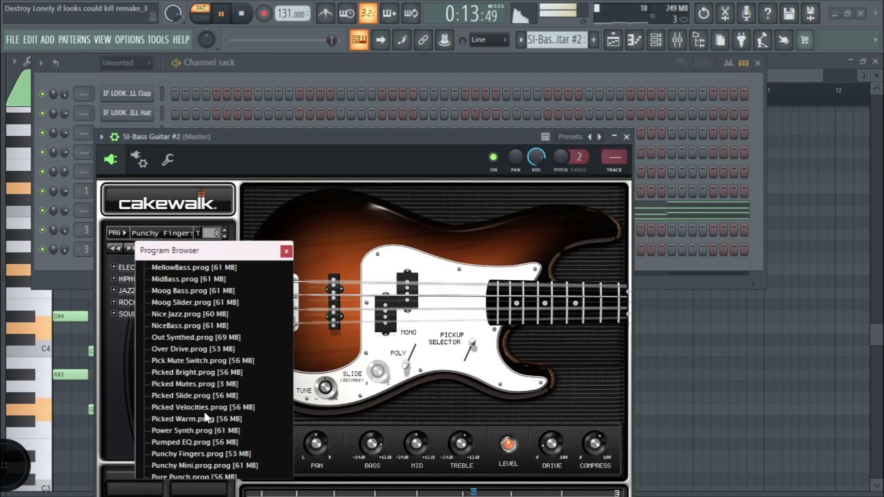
scroll(184, 387, "down", 2)
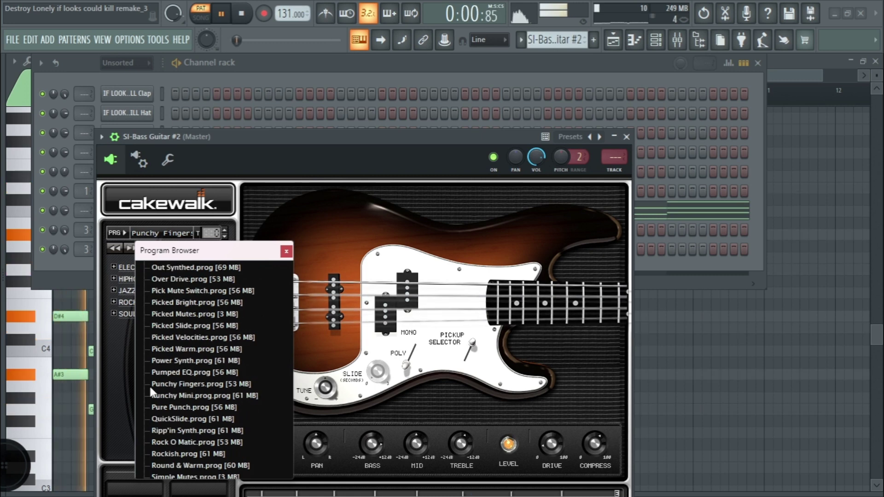
left_click(626, 138)
left_click(627, 138)
Step: Stop playback and show the Deep pattern in the piano roll
key("space")
left_click(521, 41)
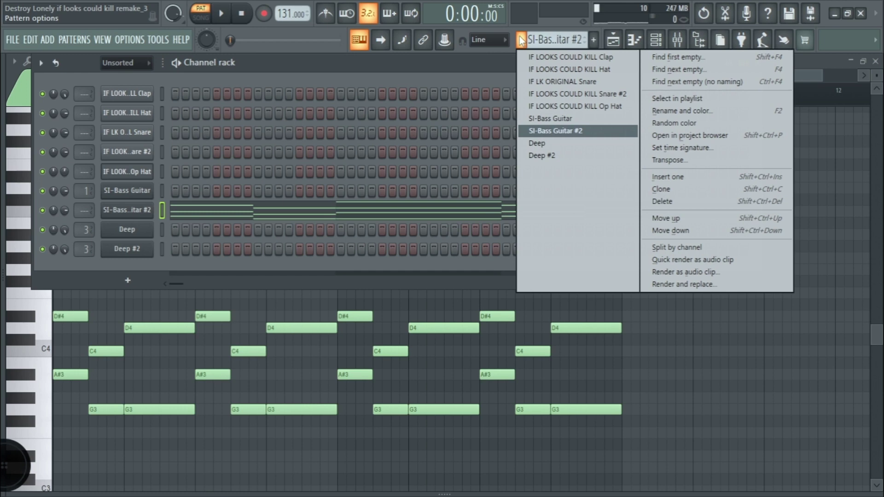
left_click(554, 141)
left_click(635, 39)
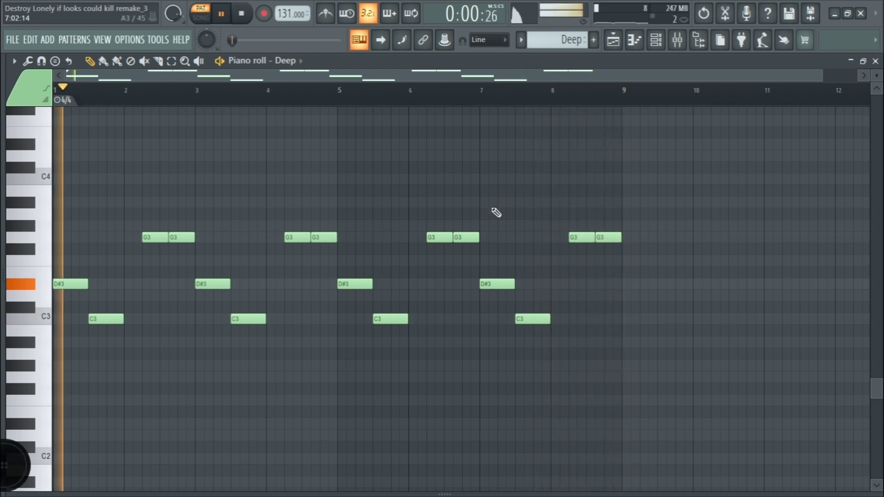
Step: Review the Deep channel's settings from the channel rack and close their window
left_click(658, 42)
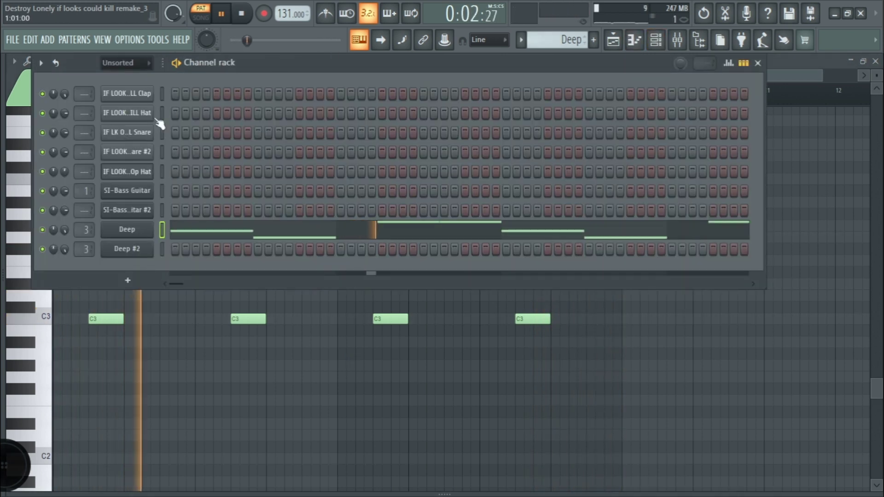
left_click(128, 230)
left_click_drag(270, 237, 303, 112)
left_click(693, 98)
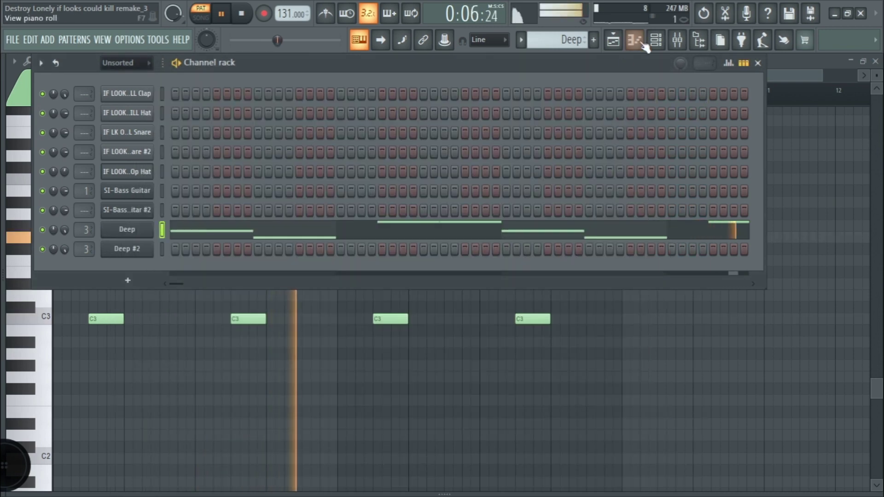
Step: Examine the Fruity Blood Overdrive settings on mixer Insert 3 and return to the Deep piano roll
left_click(678, 40)
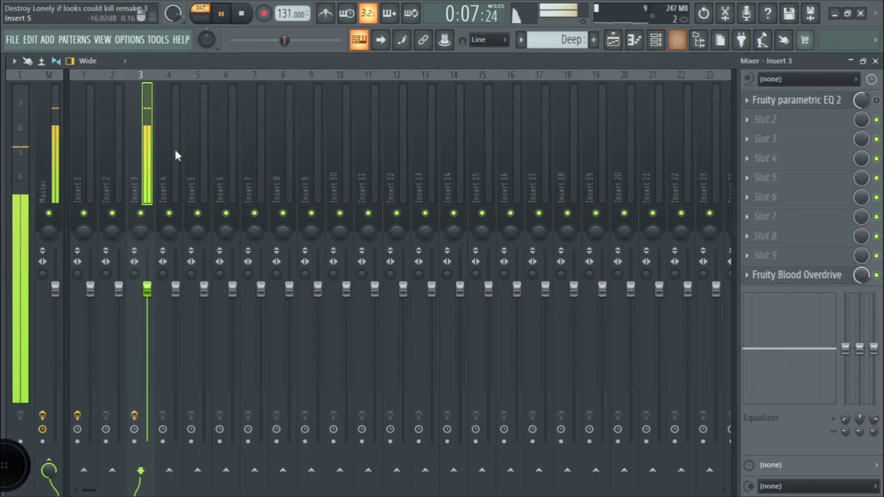
left_click(802, 275)
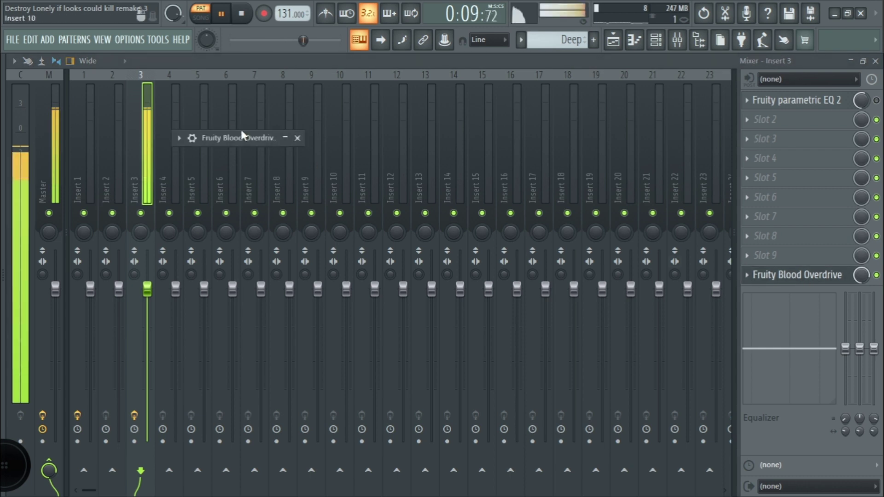
left_click(180, 138)
left_click(232, 143)
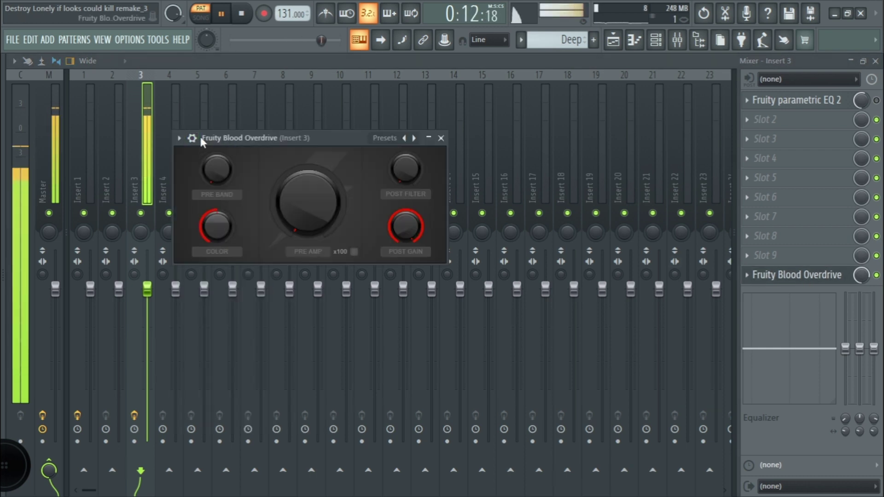
left_click(635, 41)
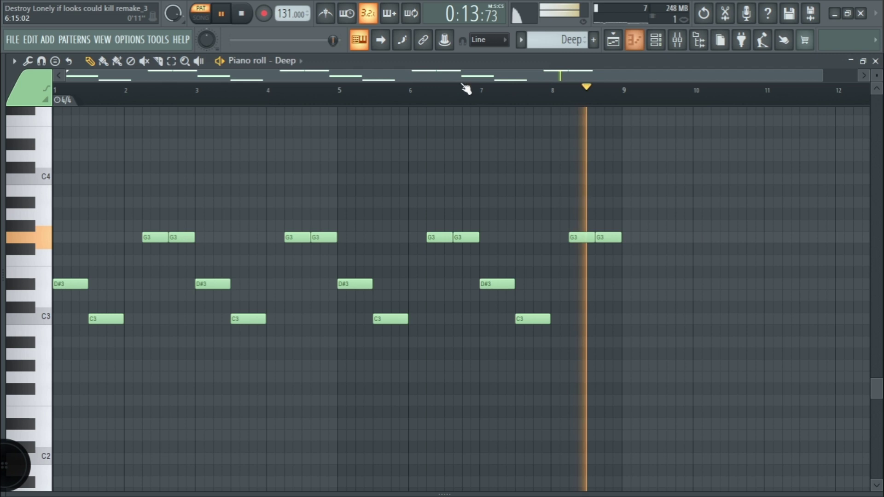
Step: Play the Deep #2 pattern in the piano roll and add a one-bar B2 note starting in bar 5
key("space")
left_click(521, 40)
left_click(549, 154)
key("space")
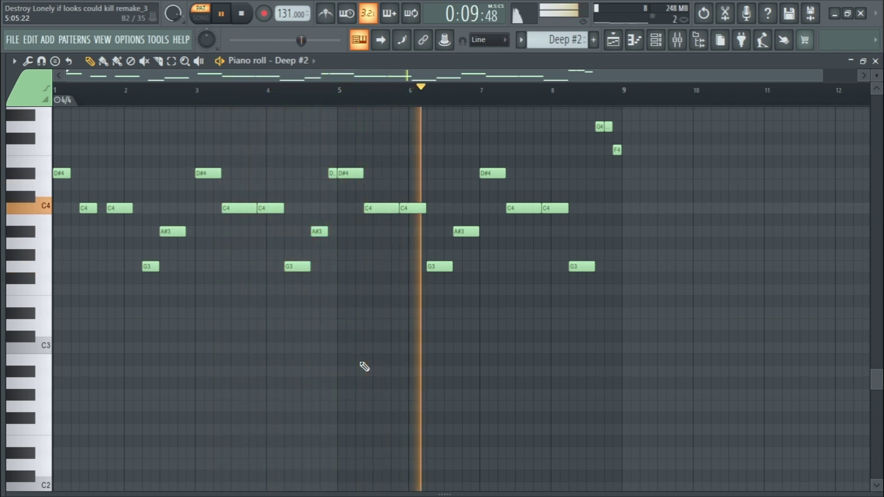
left_click(357, 360)
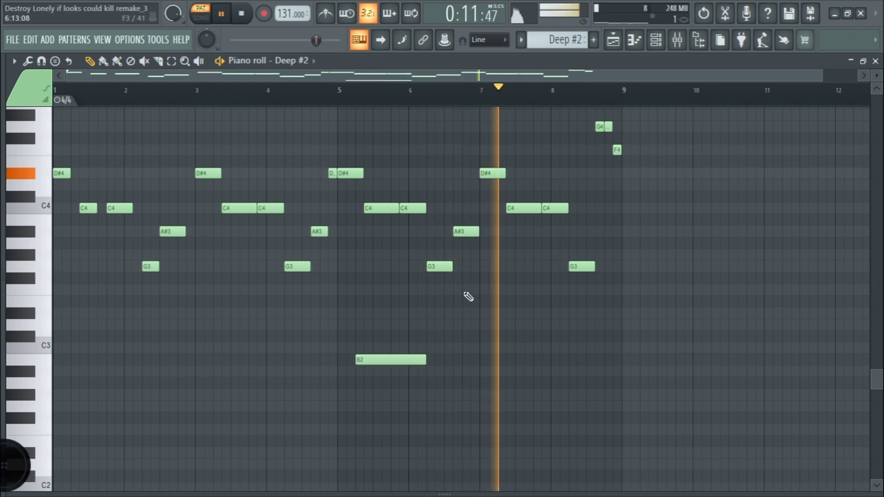
Step: Switch to the IF LOOKS COULD KILL Hat pattern and play it in the piano roll to review its notes
key("space")
left_click(522, 41)
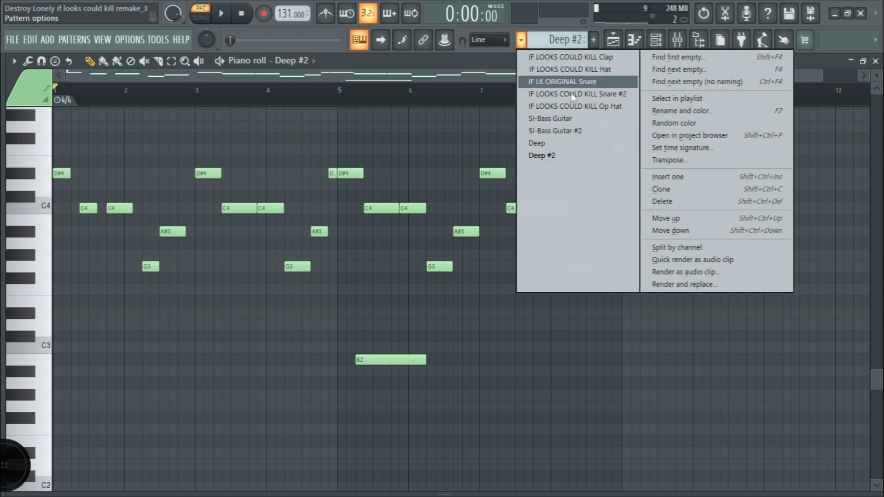
left_click(587, 70)
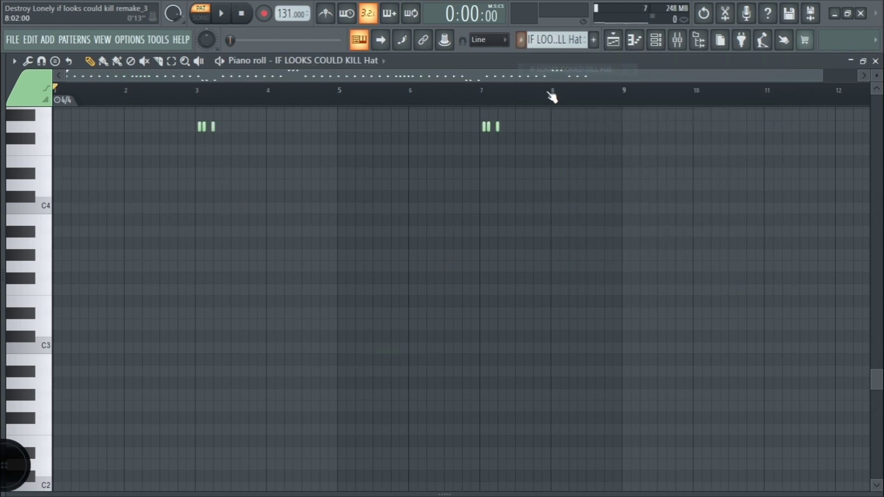
key("space")
scroll(604, 247, "up", 5)
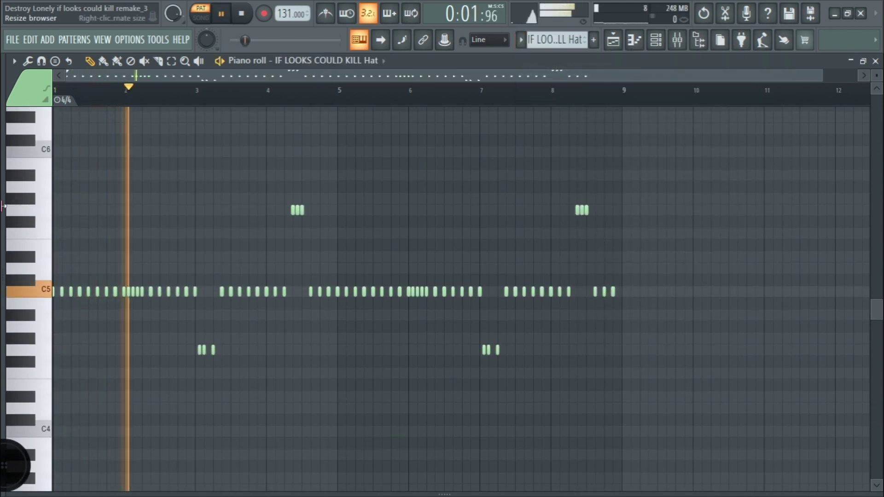
Step: Show the browser and expand the №2 IF LOOKS COULD KILL sample folder inside the drum kit's №1 IF LOOKS COULD KILL folder
key("alt+F8")
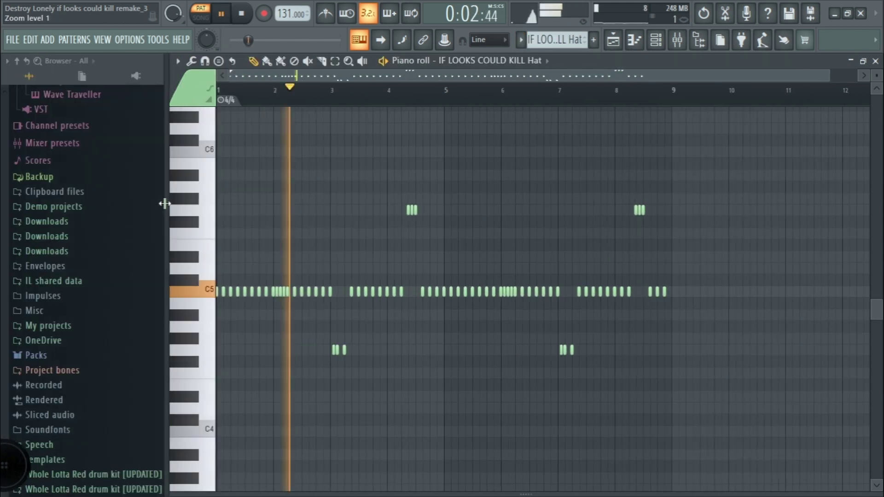
left_click(118, 473)
left_click(121, 257)
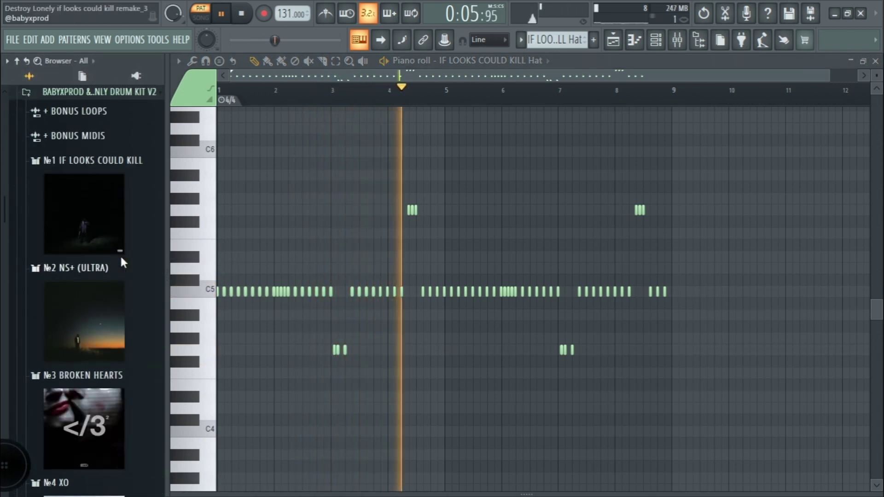
left_click(120, 245)
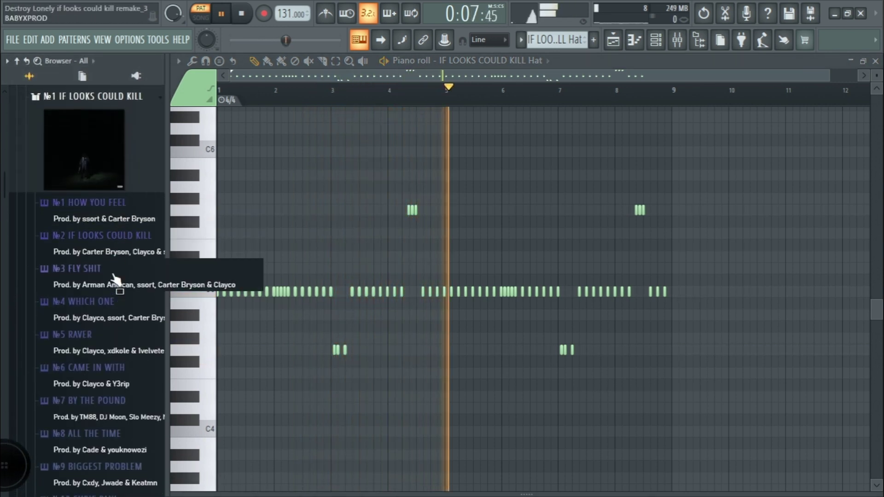
left_click(113, 236)
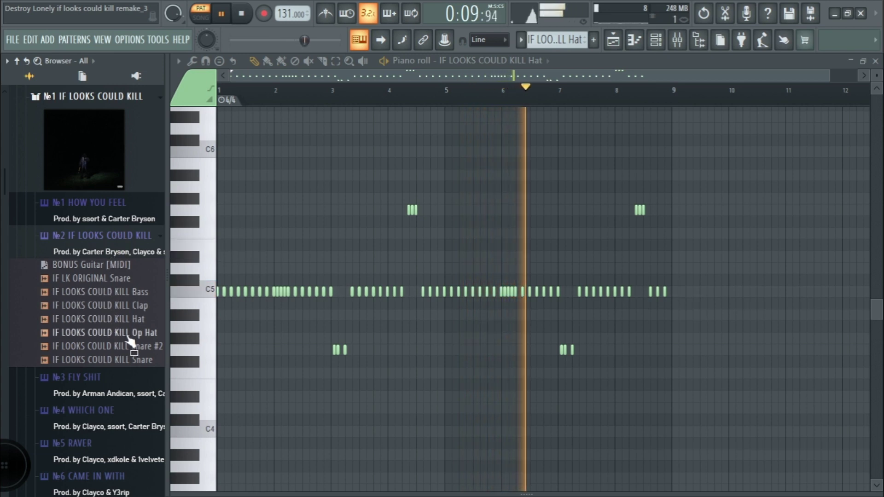
Step: Show the channel rack over the Hat pattern's piano roll and shorten it to uncover the notes
left_click(656, 40)
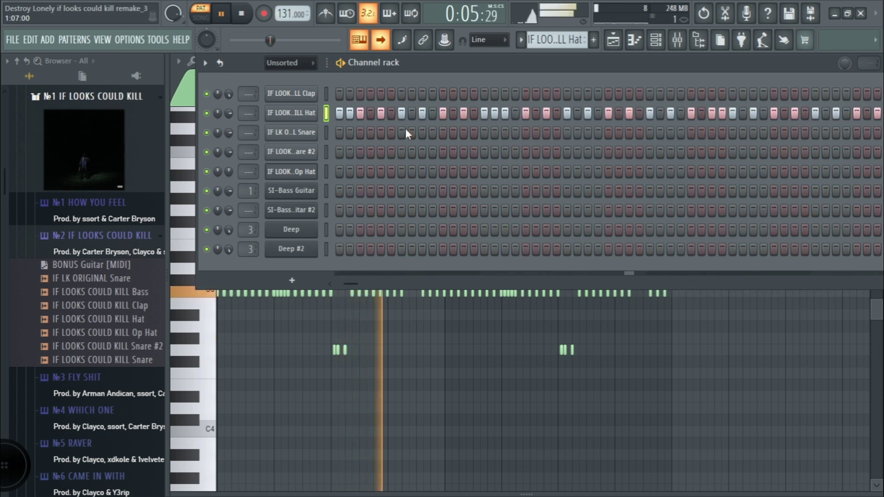
left_click_drag(405, 290, 403, 201)
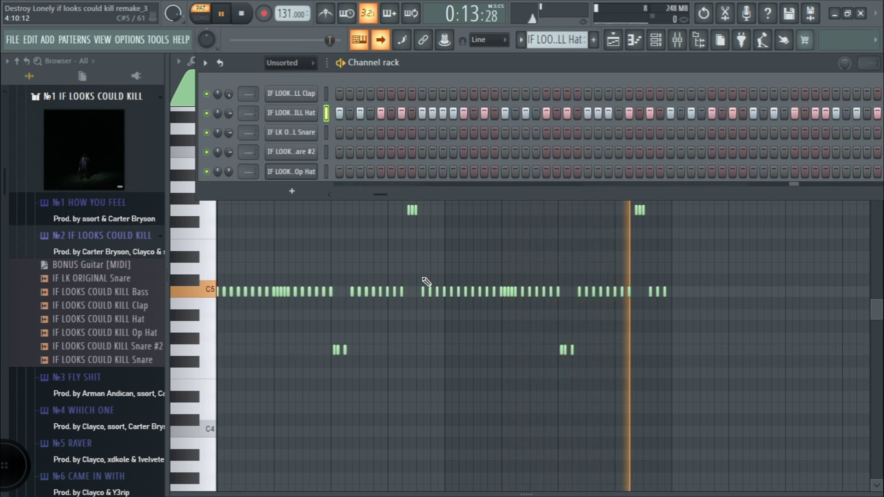
Step: Switch to the IF LOOKS COULD KILL Clap pattern and play it with its piano roll notes uncovered
left_click(520, 40)
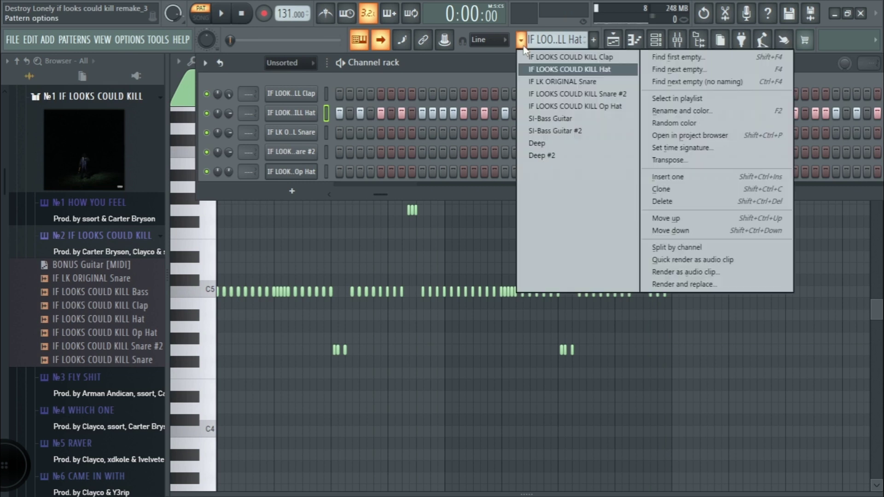
left_click(570, 58)
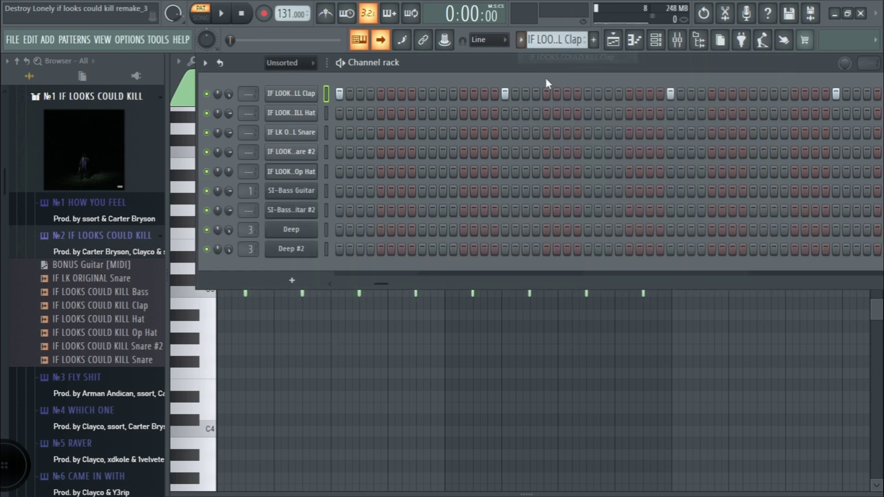
key("space")
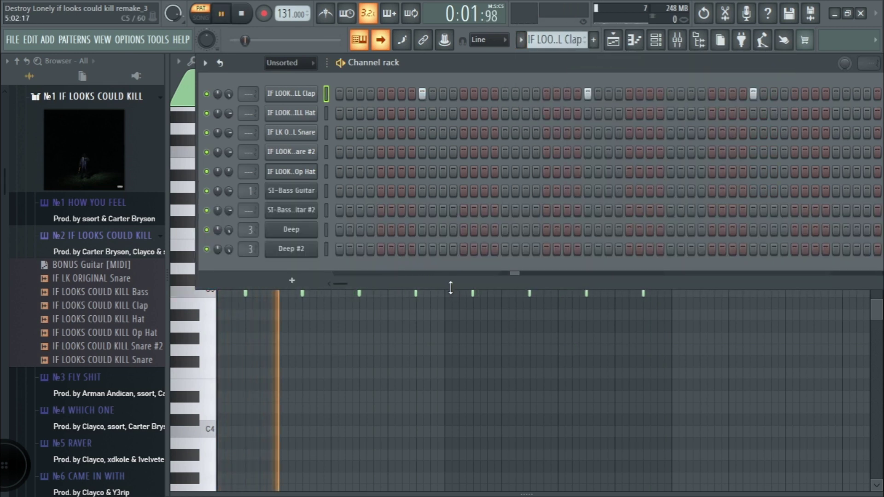
left_click_drag(451, 288, 475, 171)
scroll(409, 279, "up", 3)
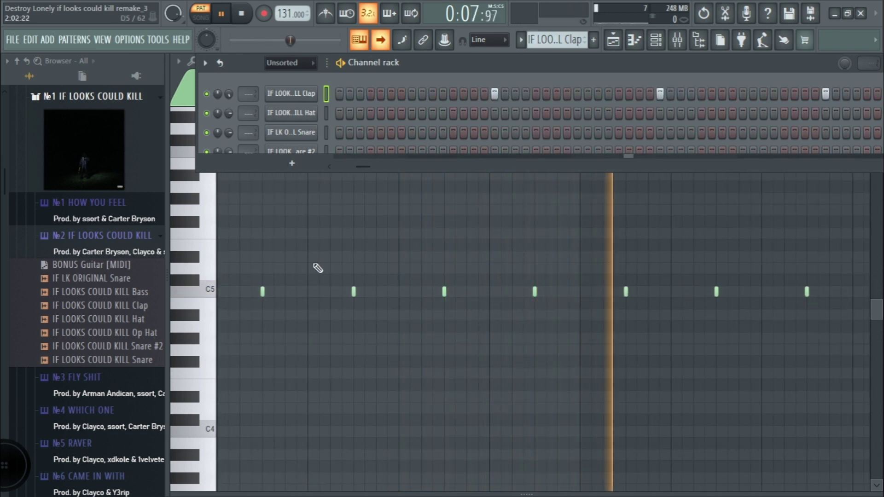
Step: Collapse the №2 IF LOOKS COULD KILL sample folder, stop playback and hide the browser
left_click(141, 256)
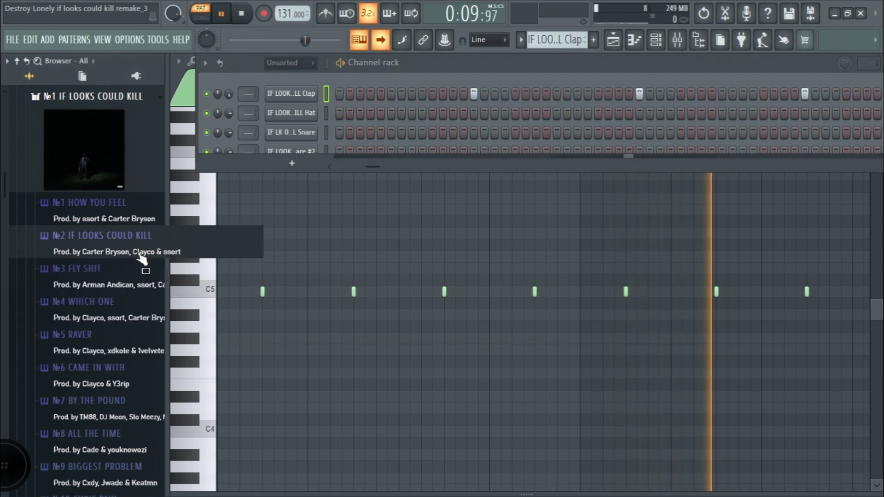
scroll(164, 166, "up", 5)
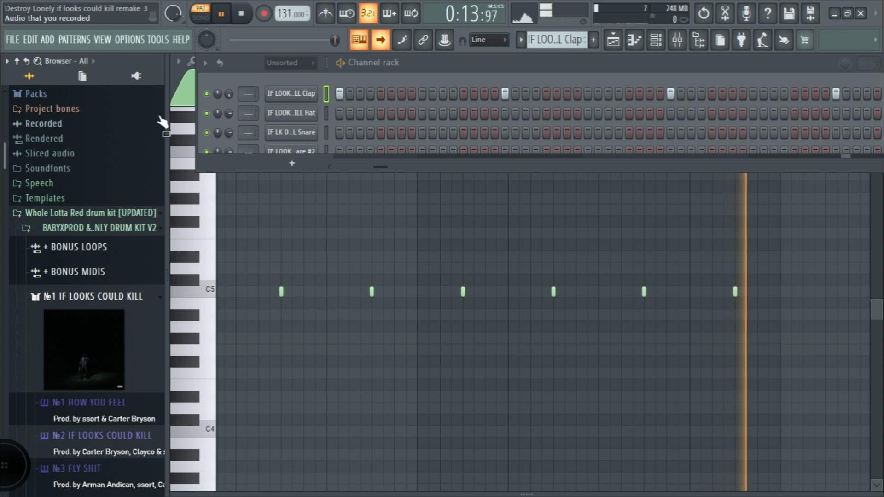
key("space")
right_click(167, 140)
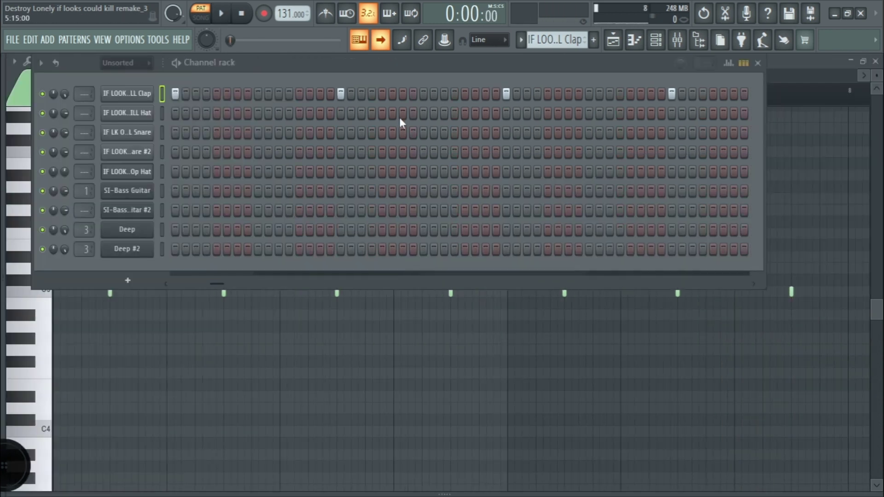
Step: Switch to the IF LK ORIGINAL Snare pattern and play it in the piano roll to review its notes
left_click(522, 41)
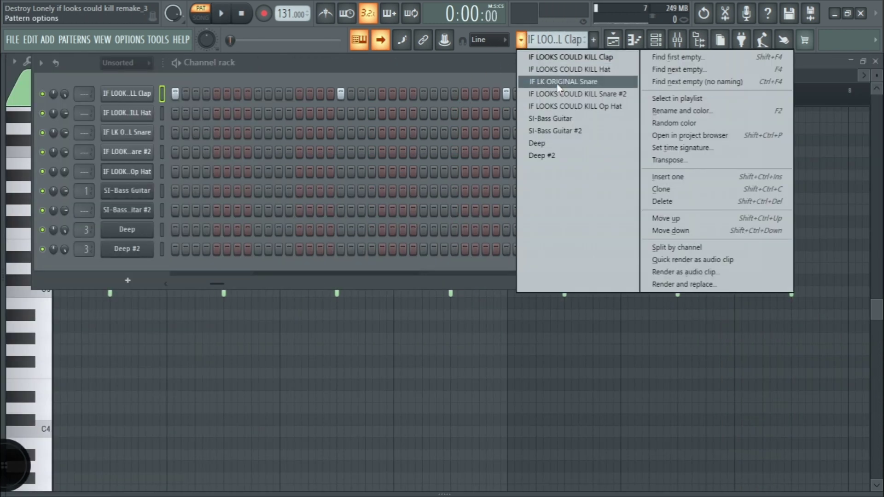
left_click(573, 82)
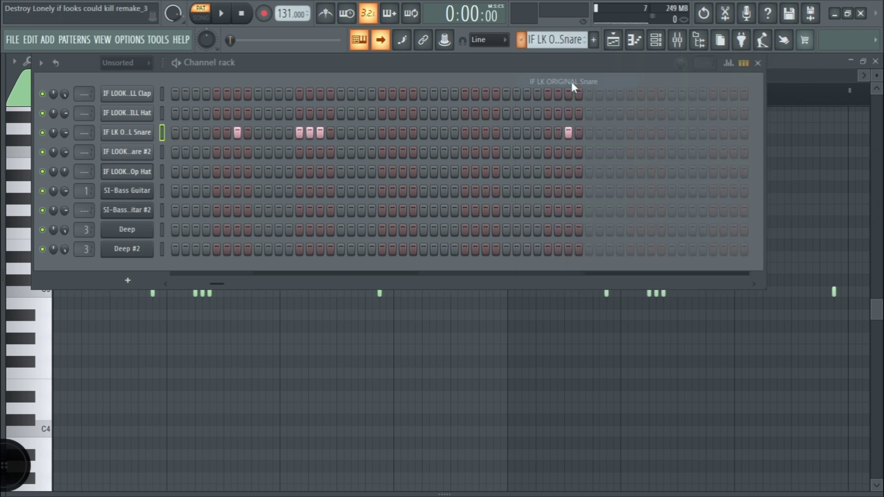
left_click(640, 45)
key("space")
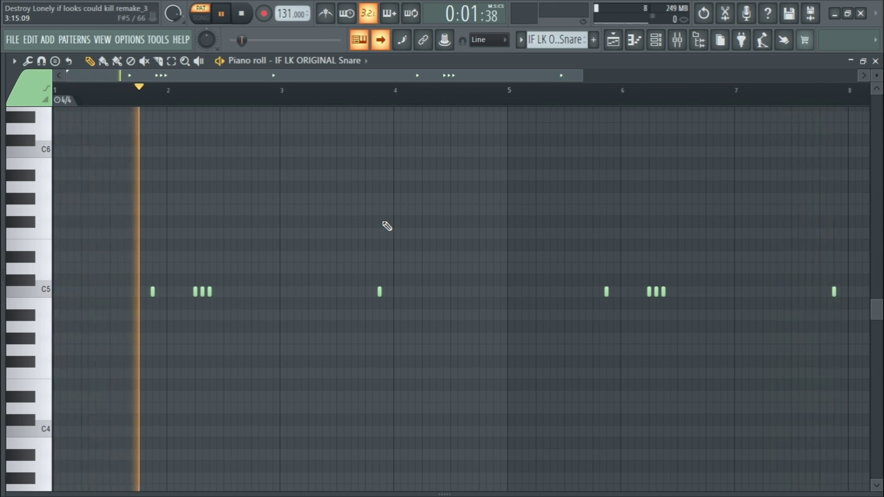
key("space")
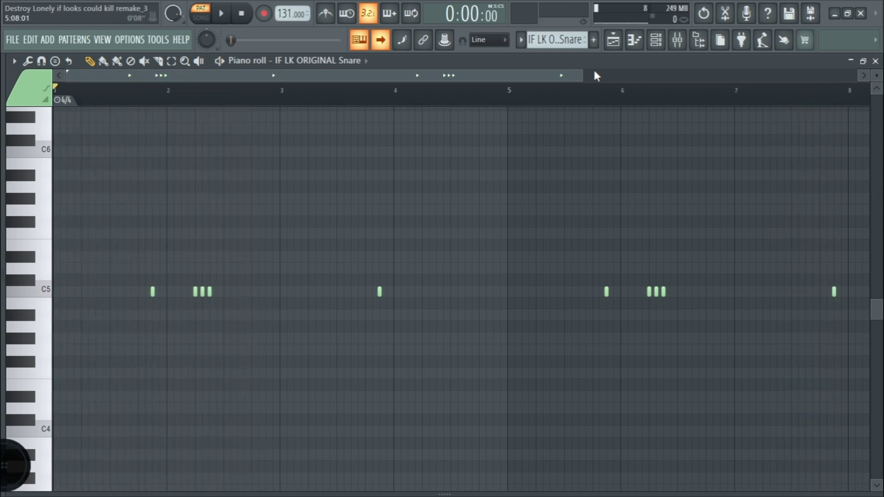
Step: Switch to the IF LOOKS COULD KILL Snare #2 pattern and play it in the piano roll to review its notes
left_click(522, 40)
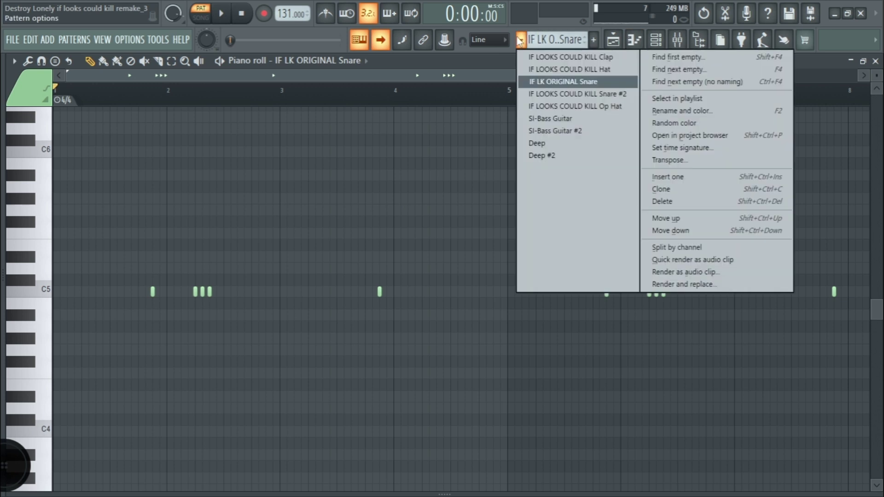
left_click(578, 92)
key("space")
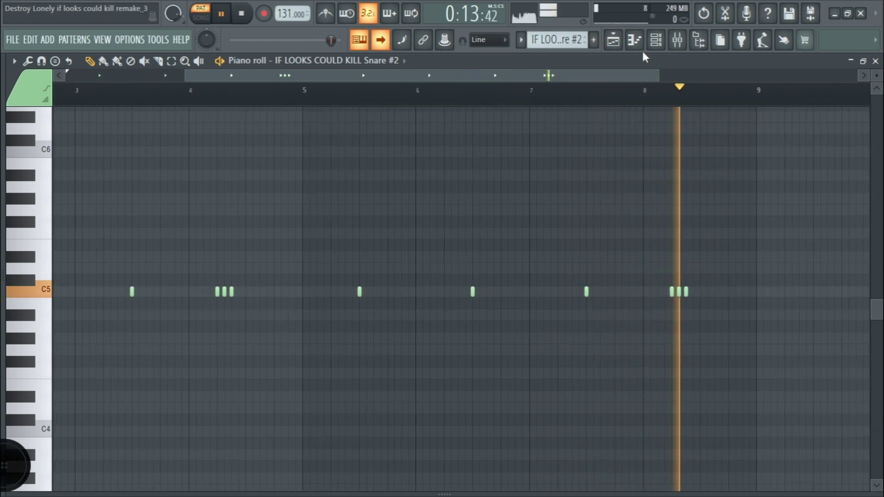
key("space")
Step: Switch to the IF LOOKS COULD KILL Op Hat pattern and play it in the piano roll
left_click(521, 40)
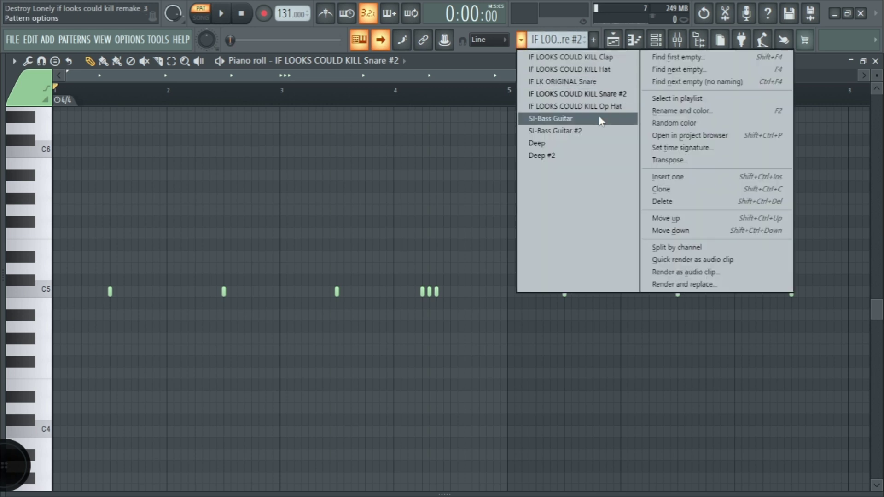
left_click(588, 107)
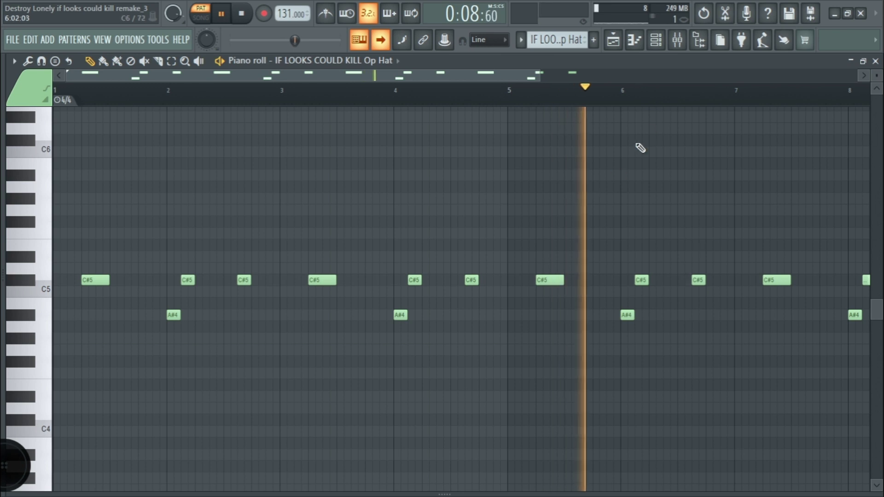
Step: Examine the Op Hat channel's sample settings from the channel rack and return to its piano roll
left_click(656, 40)
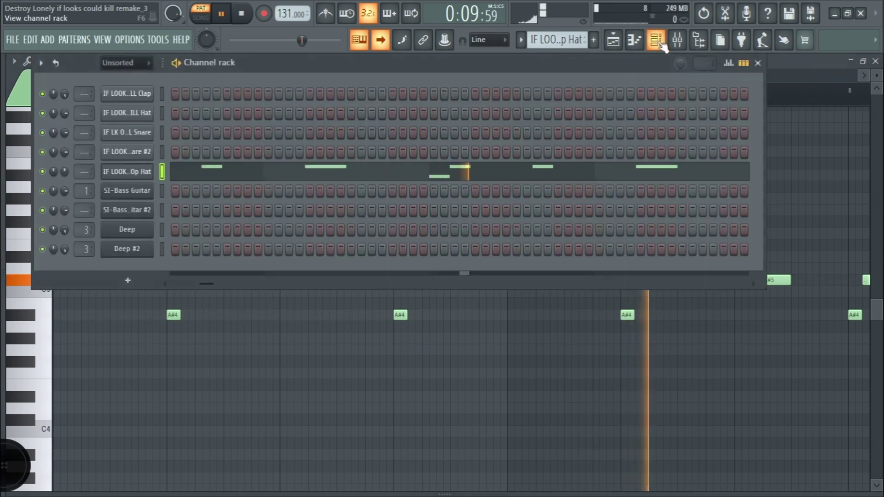
right_click(65, 174)
left_click(104, 181)
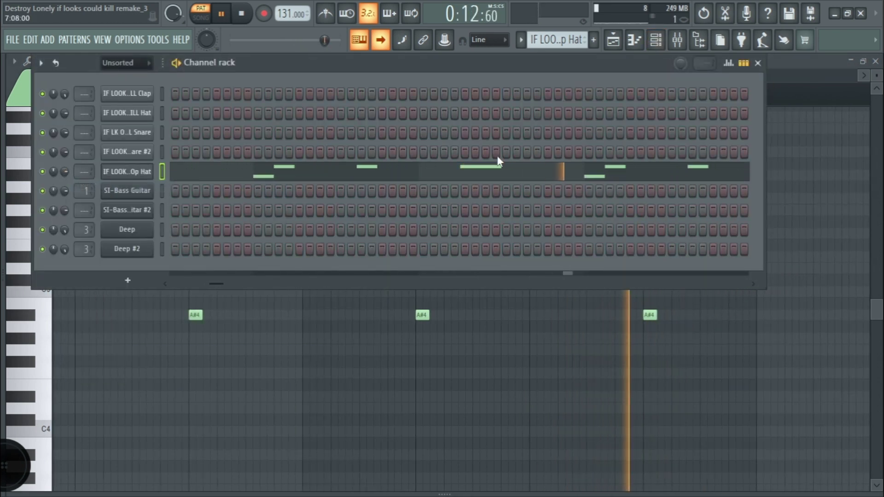
left_click(138, 172)
left_click(147, 262)
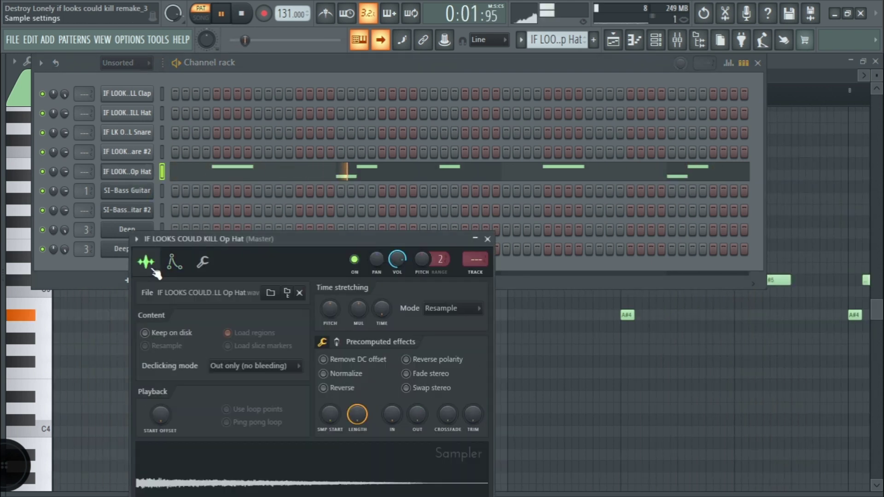
left_click(487, 239)
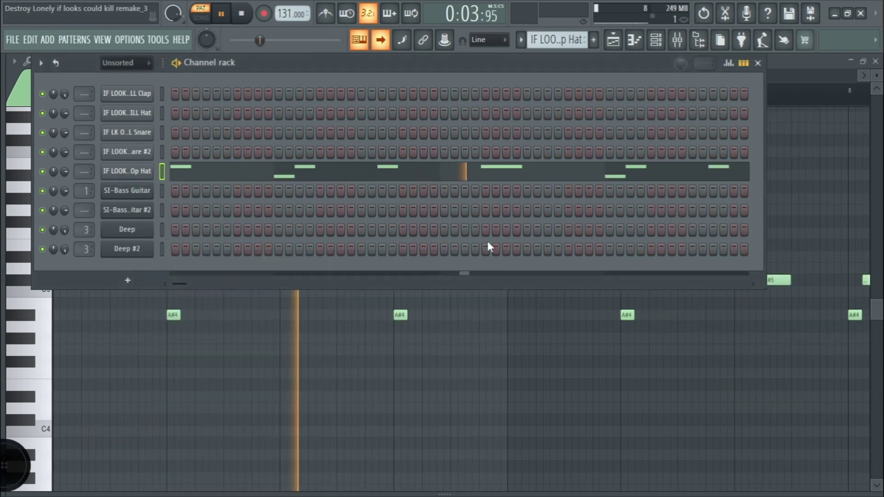
left_click(635, 40)
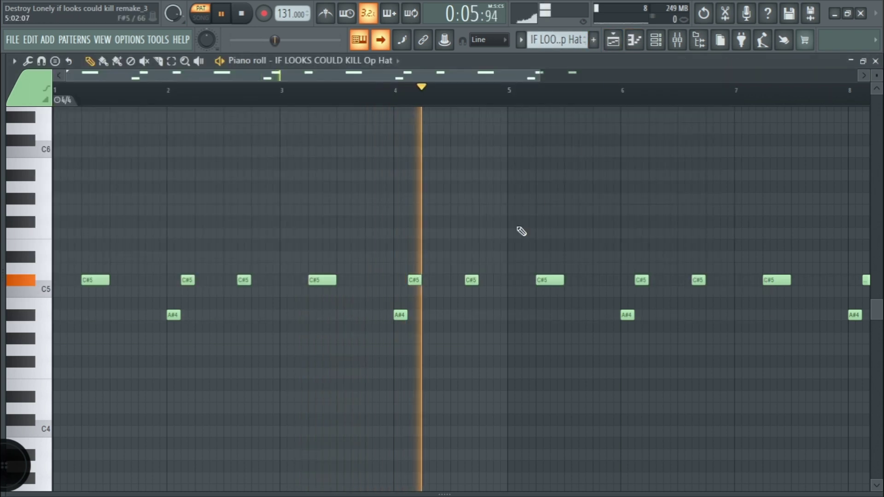
Step: Open the playlist and play the full arrangement in song mode from the start
left_click(613, 43)
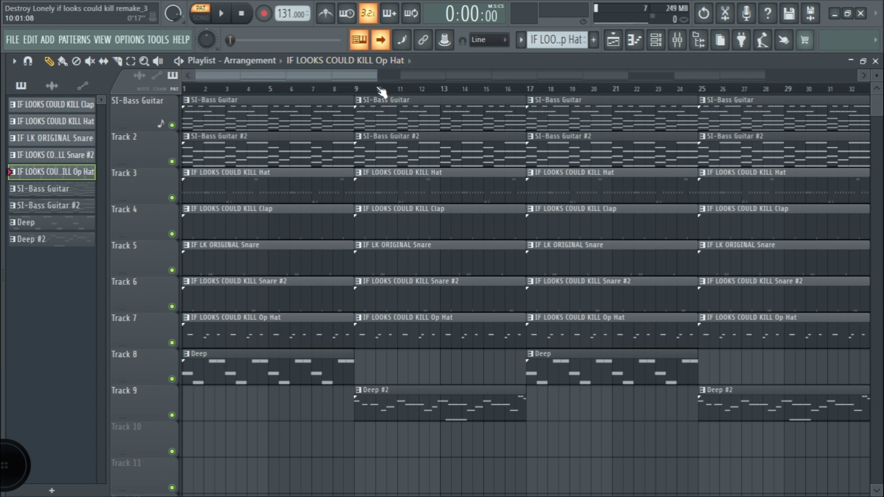
scroll(228, 167, "up", 3)
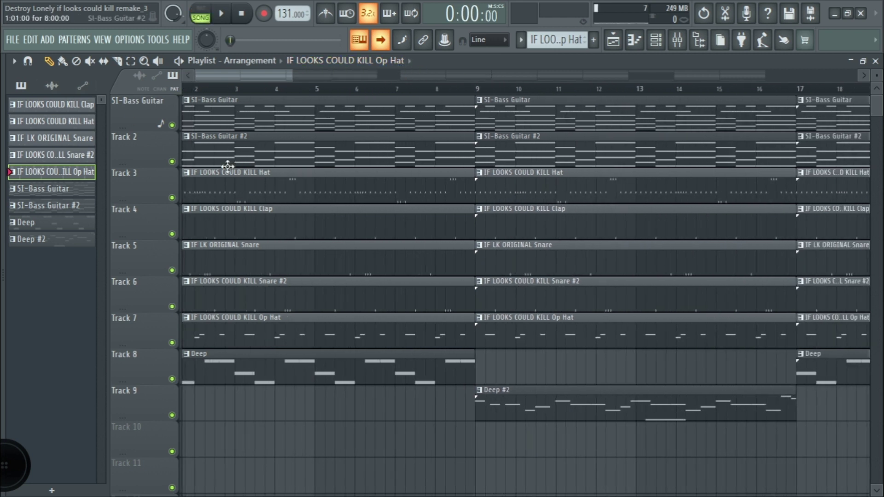
key("space")
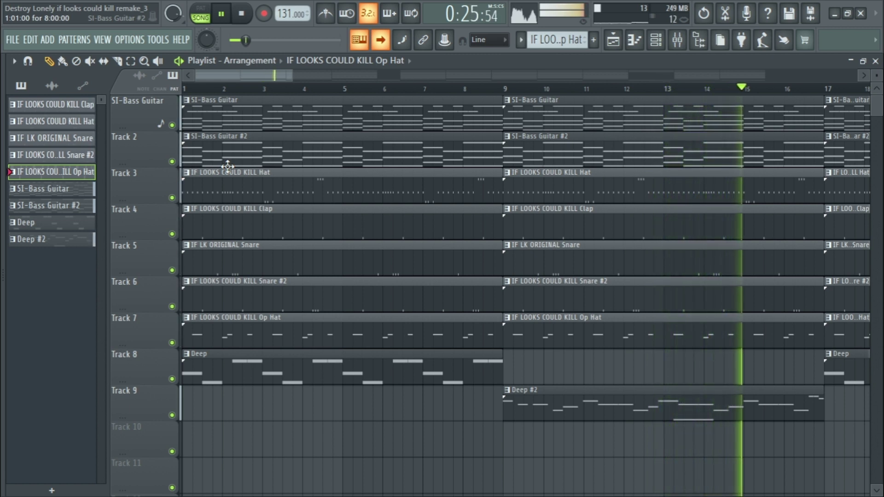
Step: Examine the clip layout across the playlist tracks at different zoom levels while the song plays, and stop playback
scroll(604, 203, "up", 5)
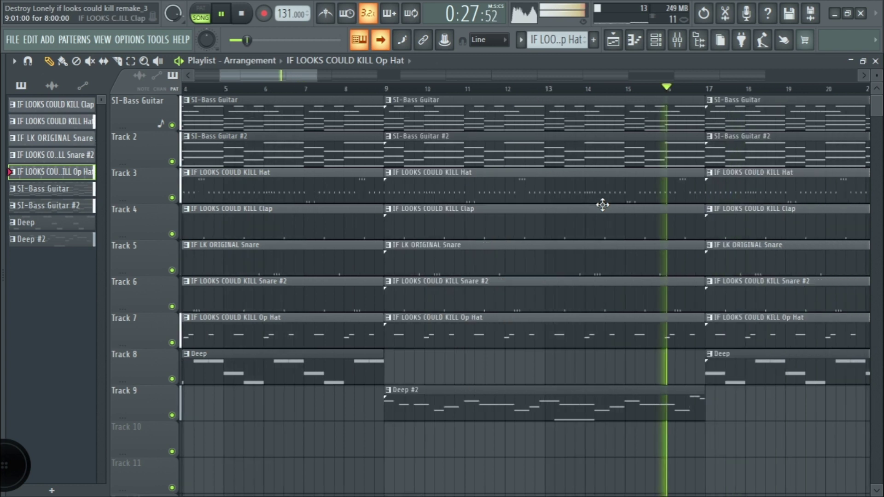
scroll(603, 205, "up", 3)
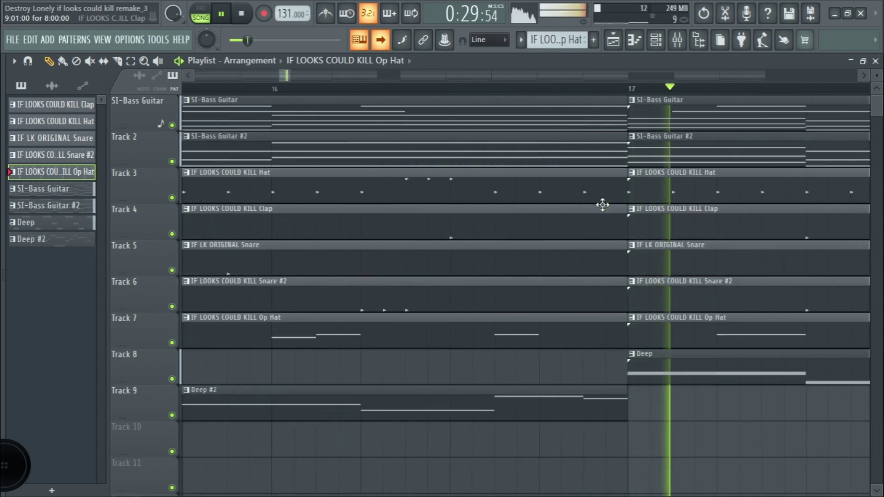
scroll(603, 204, "up", 2)
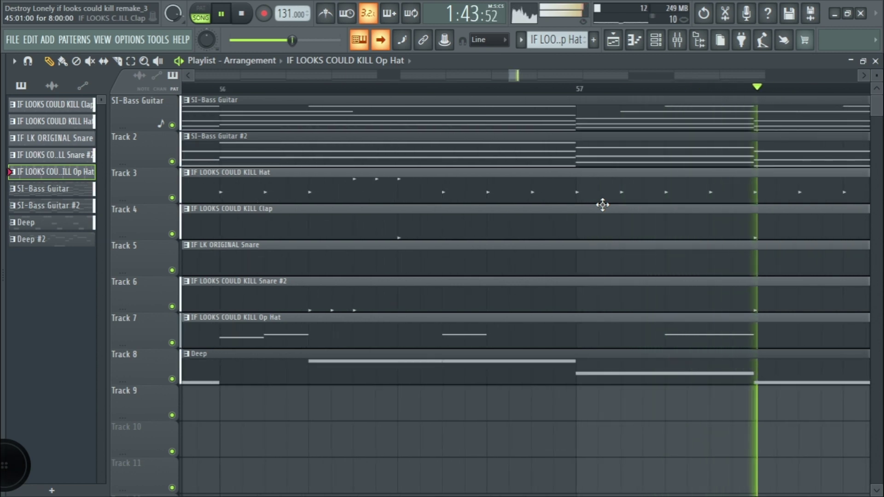
scroll(603, 205, "down", 5)
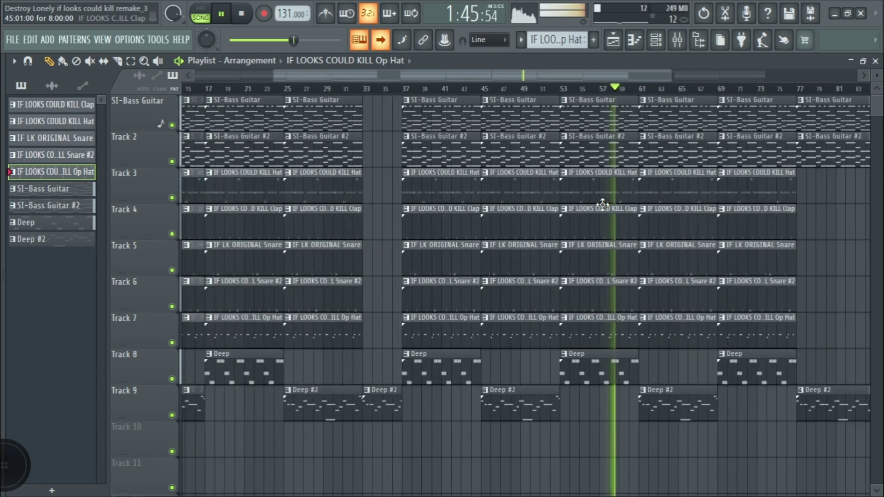
scroll(603, 205, "up", 4)
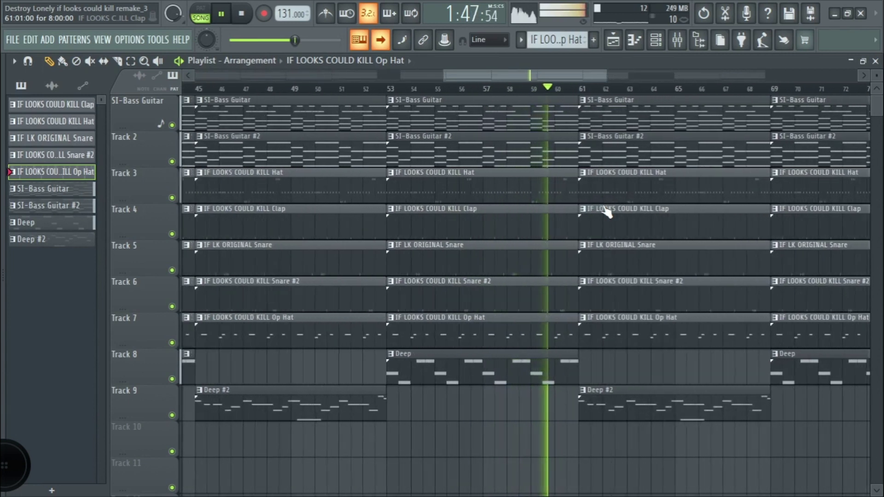
scroll(604, 207, "down", 3)
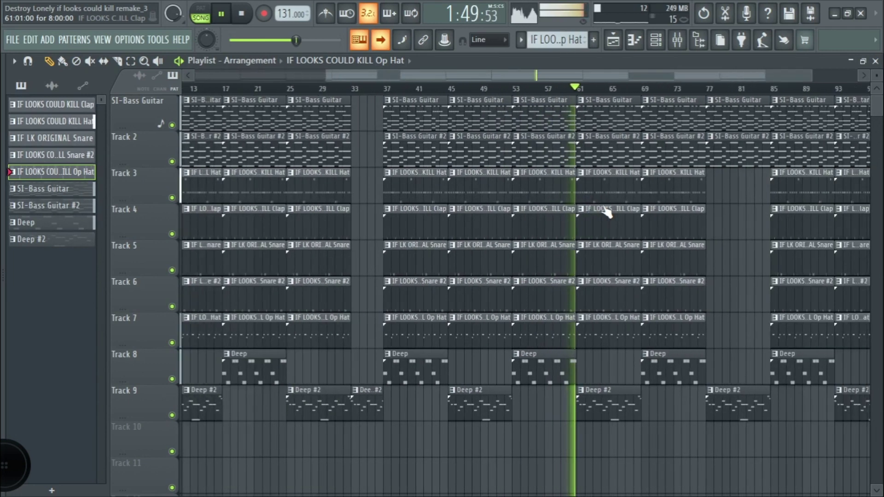
scroll(607, 211, "up", 5)
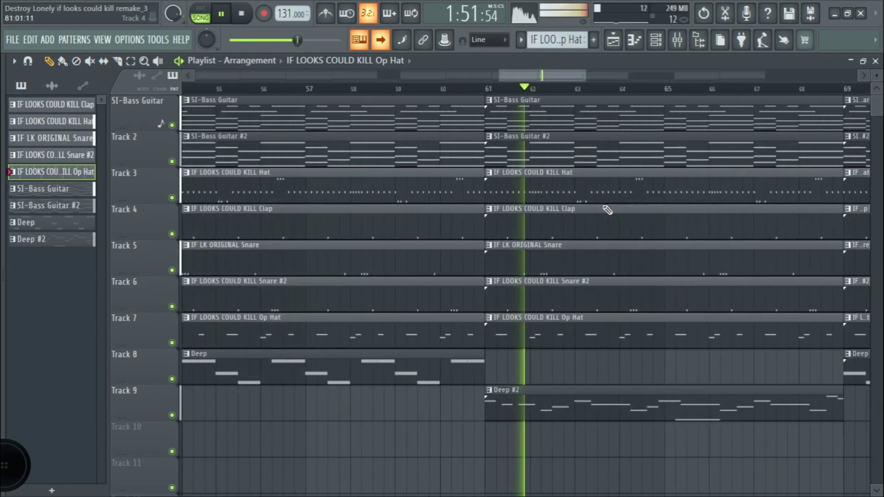
scroll(607, 210, "up", 4)
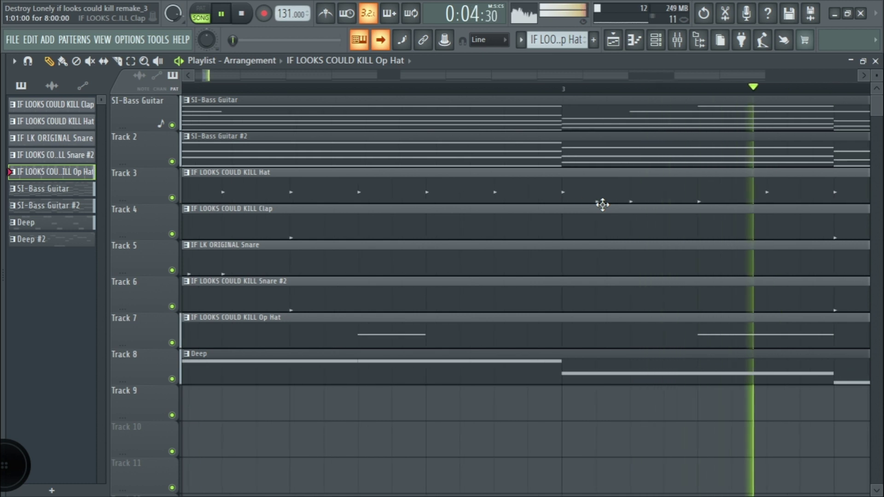
key("space")
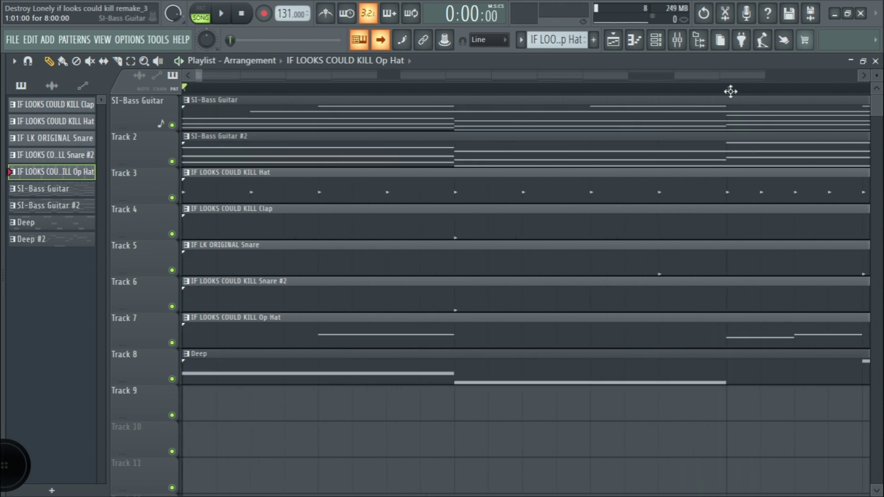